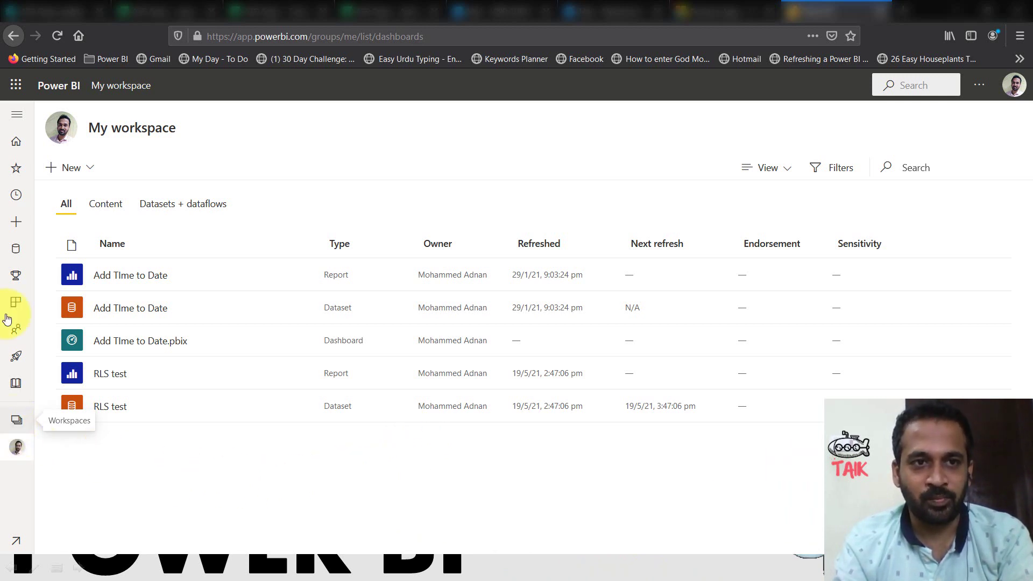
From the Workspaces list in the navigation pane, start creating a new workspace
click(15, 118)
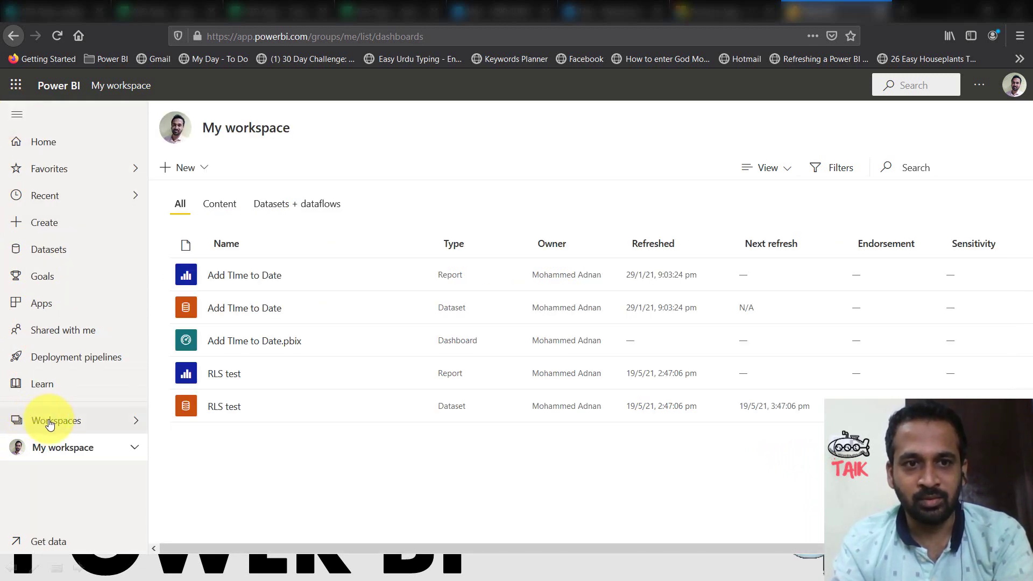
click(87, 420)
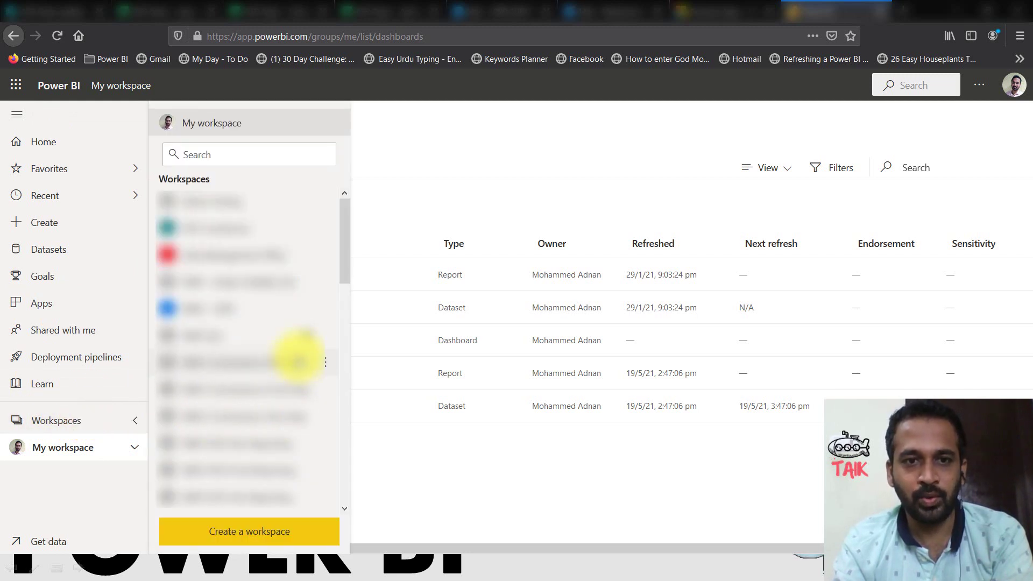
mouse_move(242, 496)
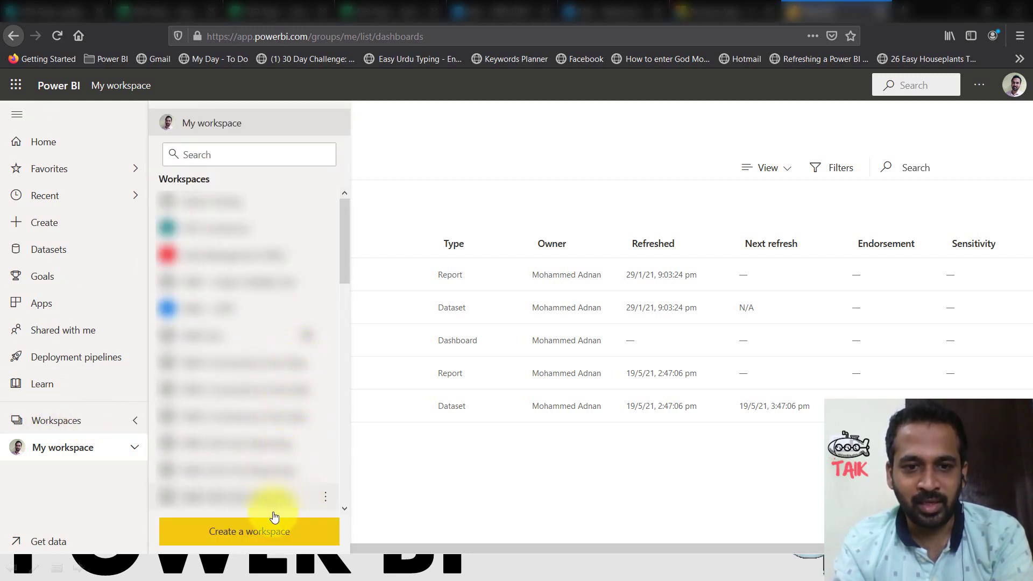
click(302, 535)
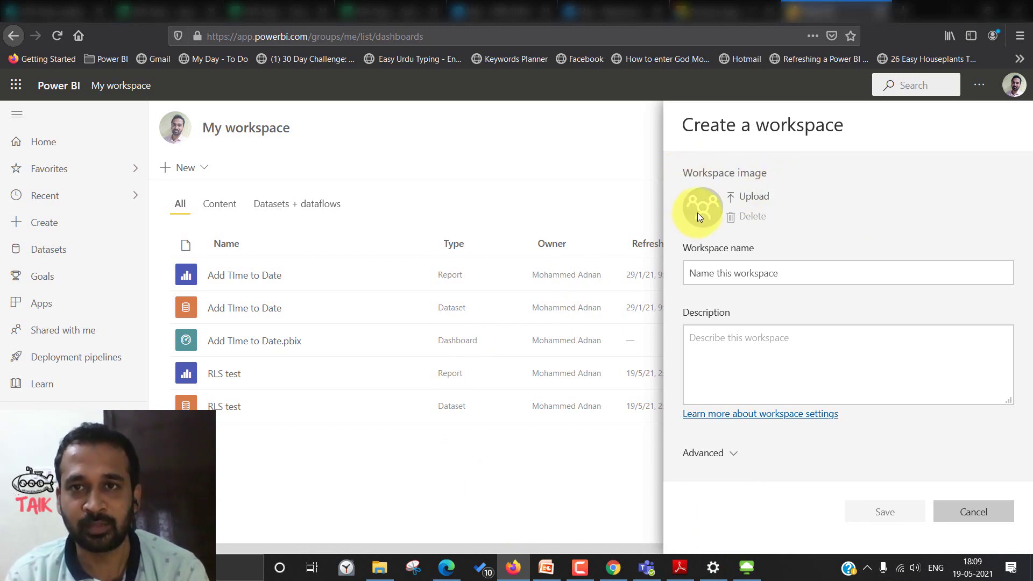
Enter 'Power BI Demo' as the workspace name and move on to the description
click(713, 269)
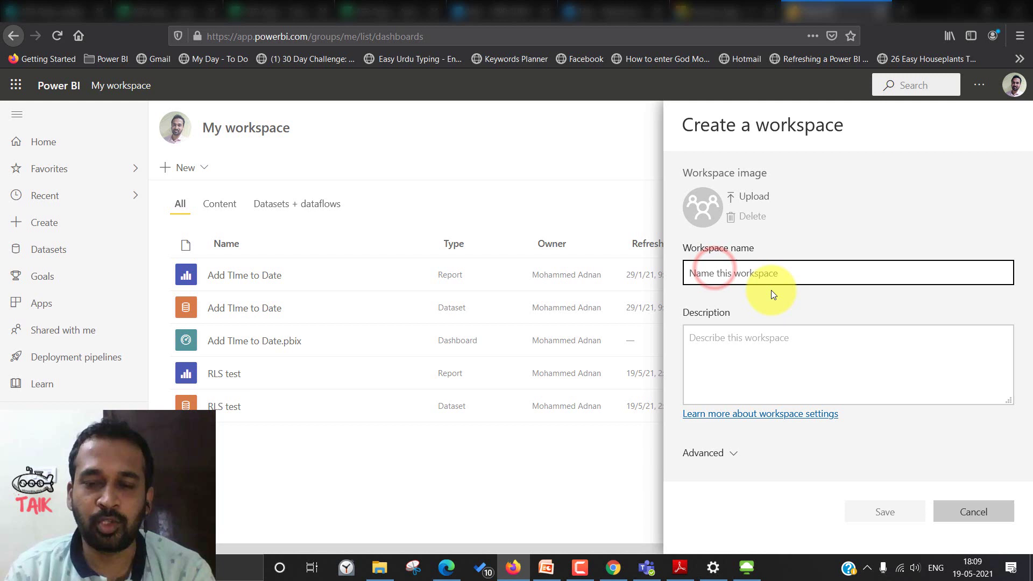
text(Power BI D)
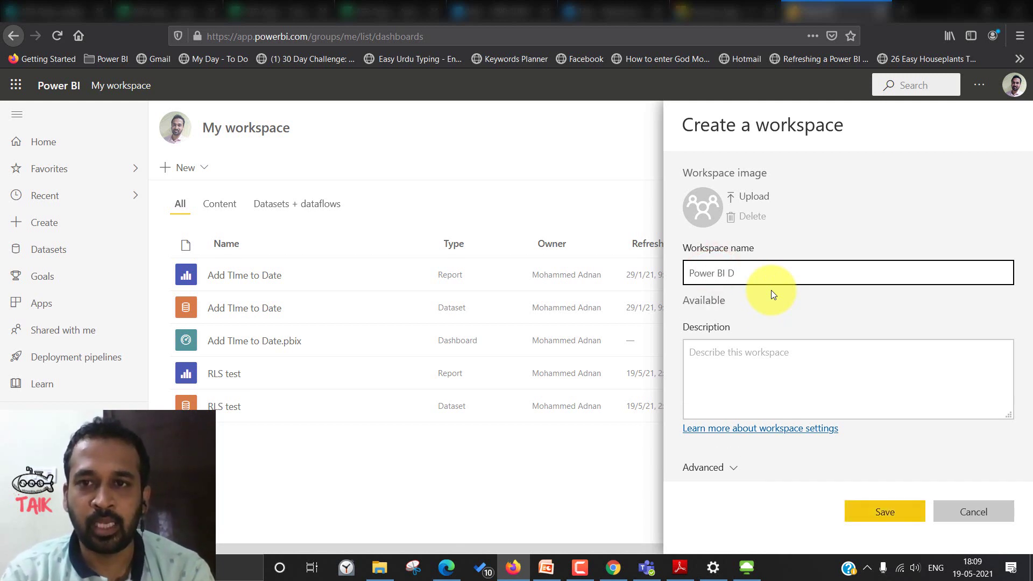
text(emo)
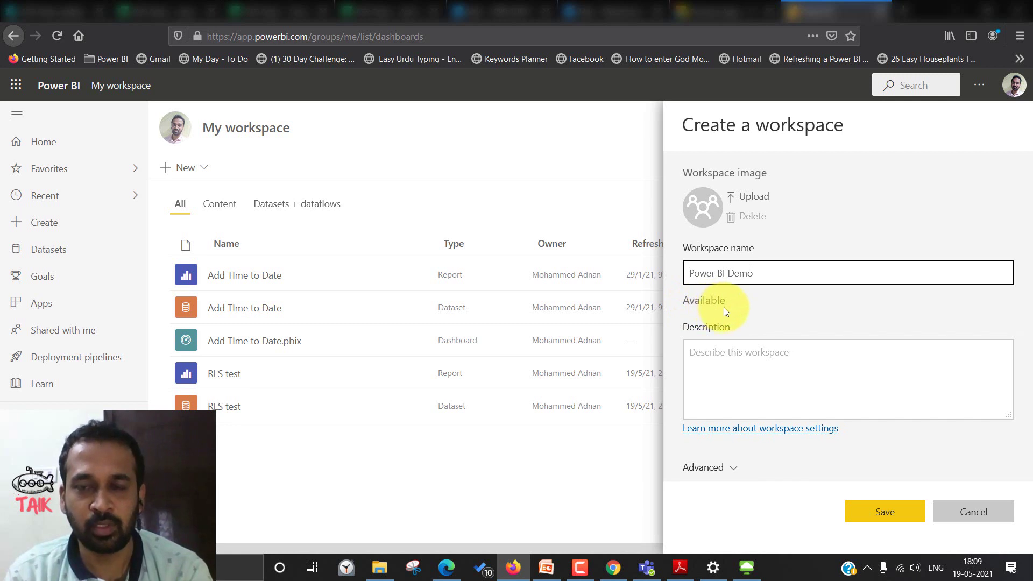
click(729, 353)
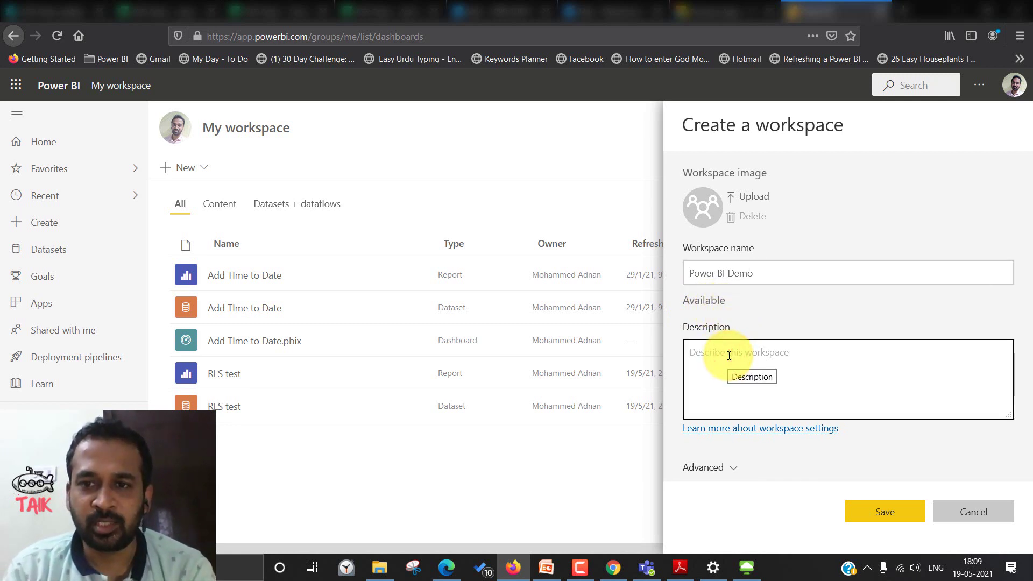
Expand the Advanced settings and choose the Pro license mode
click(732, 468)
scroll(926, 408, down, 5)
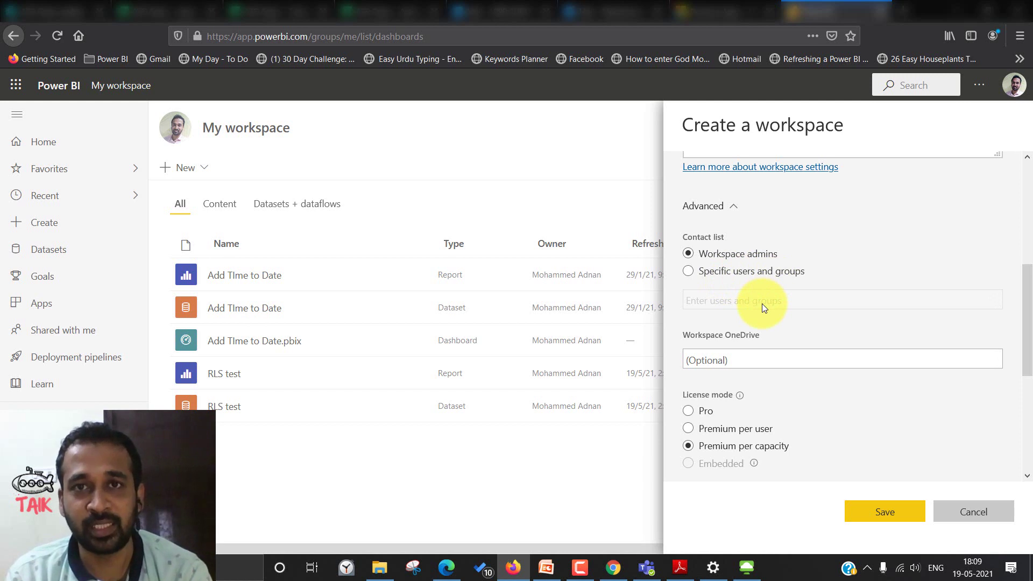
scroll(715, 371, down, 3)
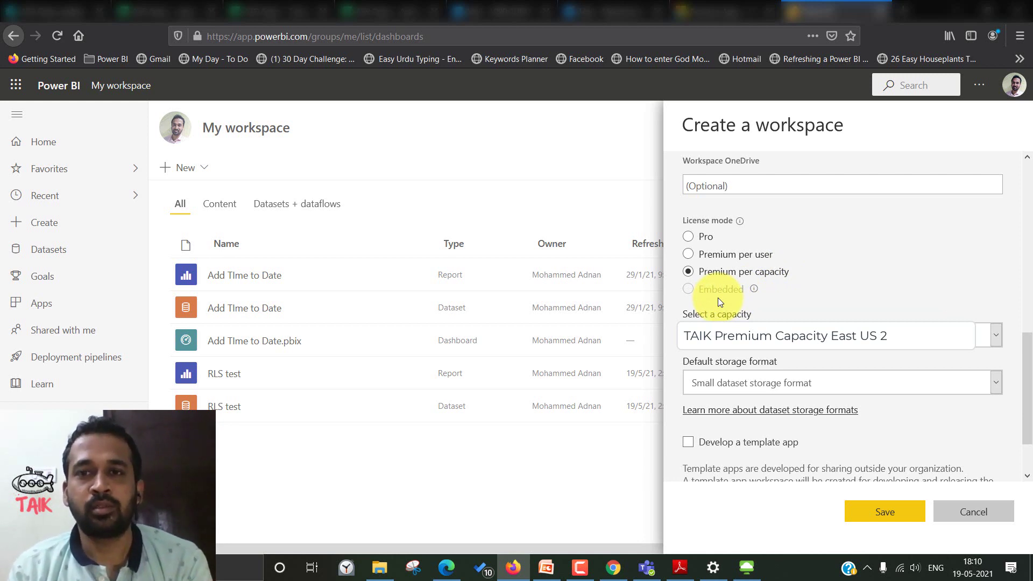
click(688, 236)
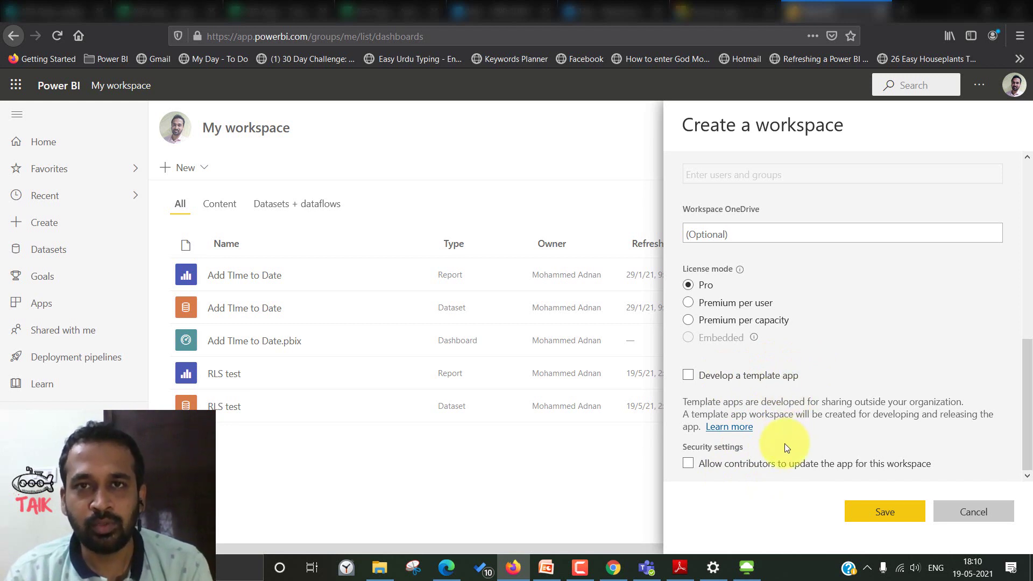
Choose Premium per user license mode, keeping Small dataset storage format as default
click(688, 304)
scroll(827, 307, down, 1)
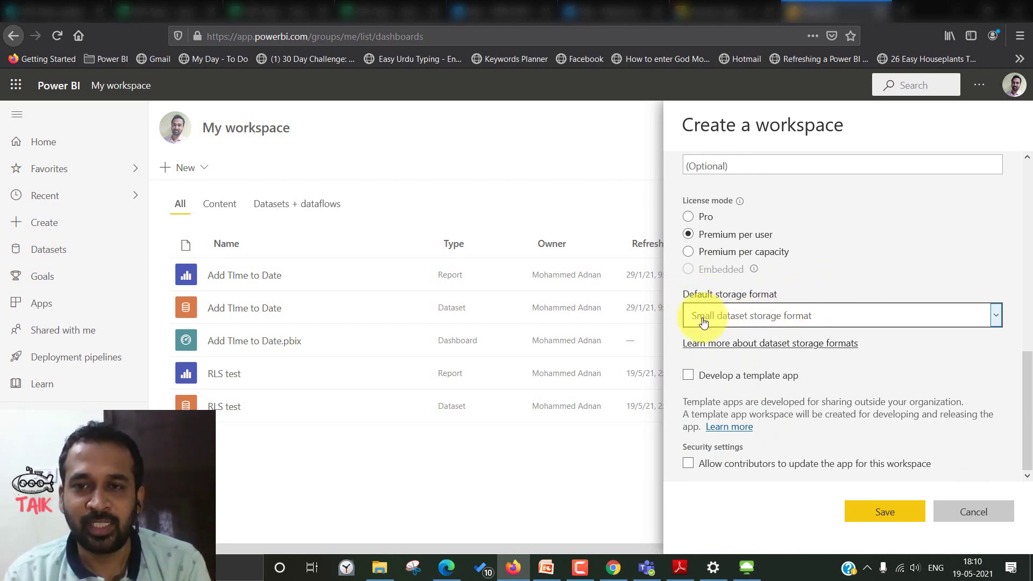
click(843, 318)
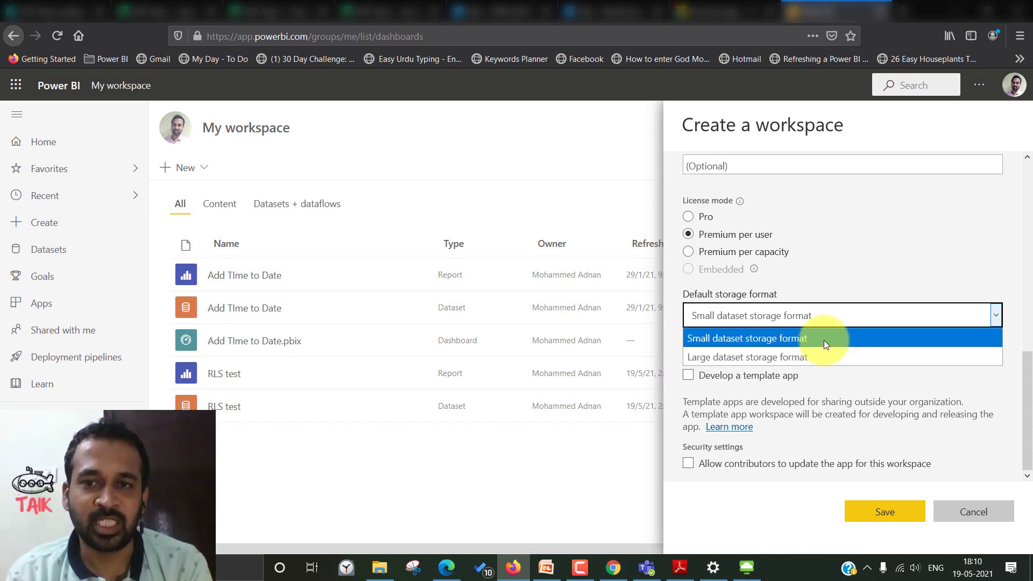
click(824, 340)
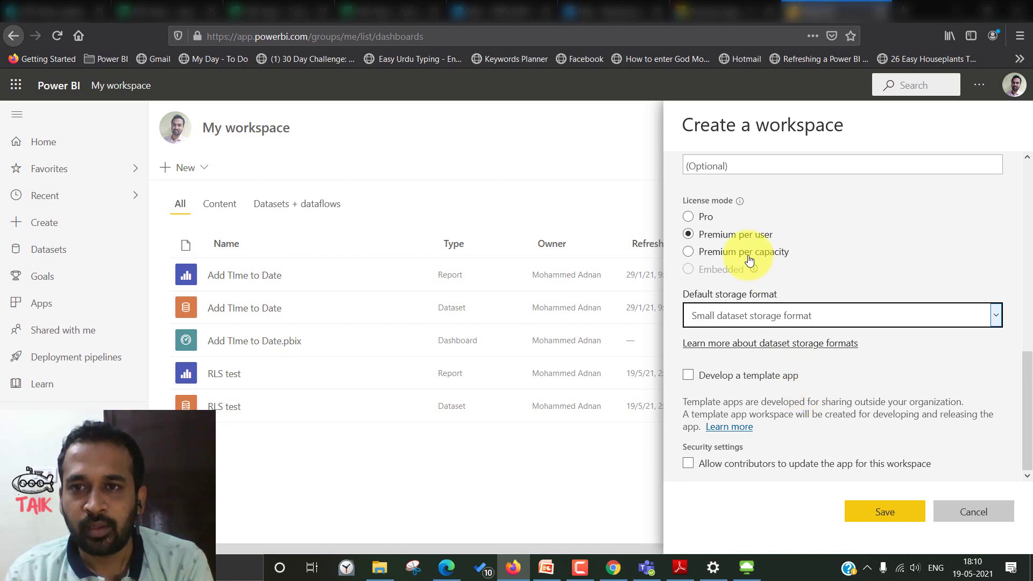
Choose Premium per capacity on TAIK Premium Capacity East US 2 with Large dataset storage format
click(690, 253)
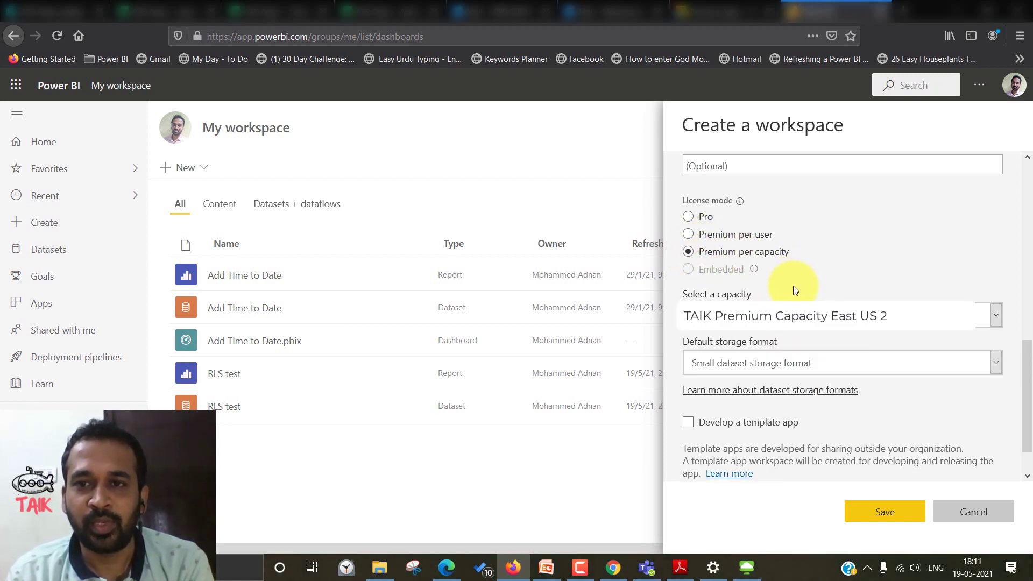
click(862, 305)
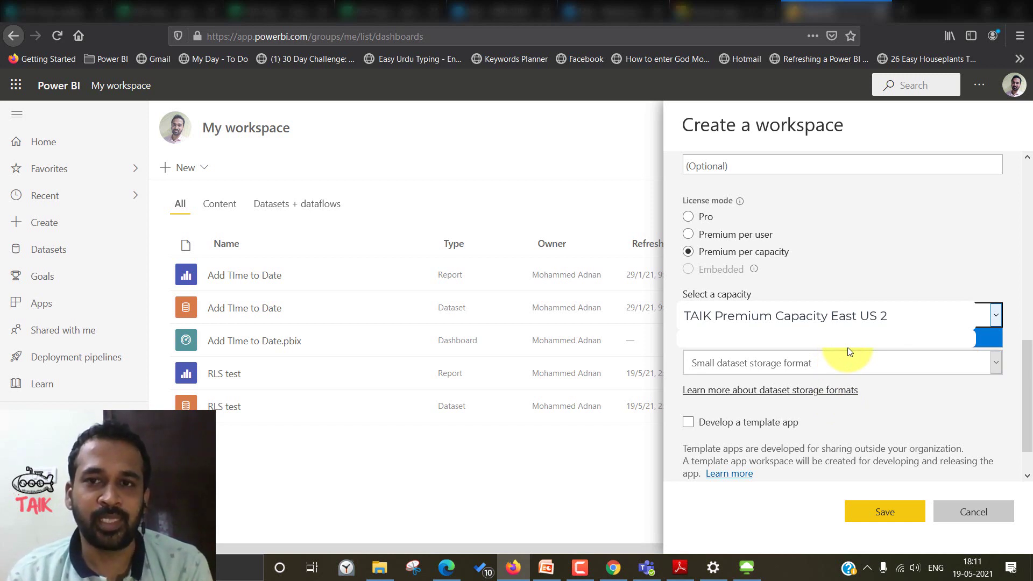
click(857, 291)
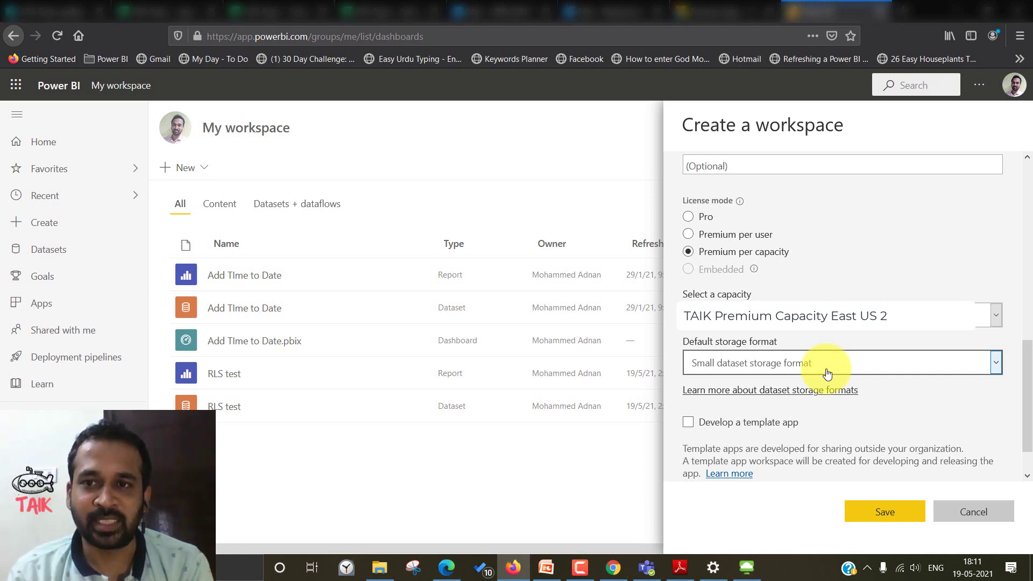
click(826, 373)
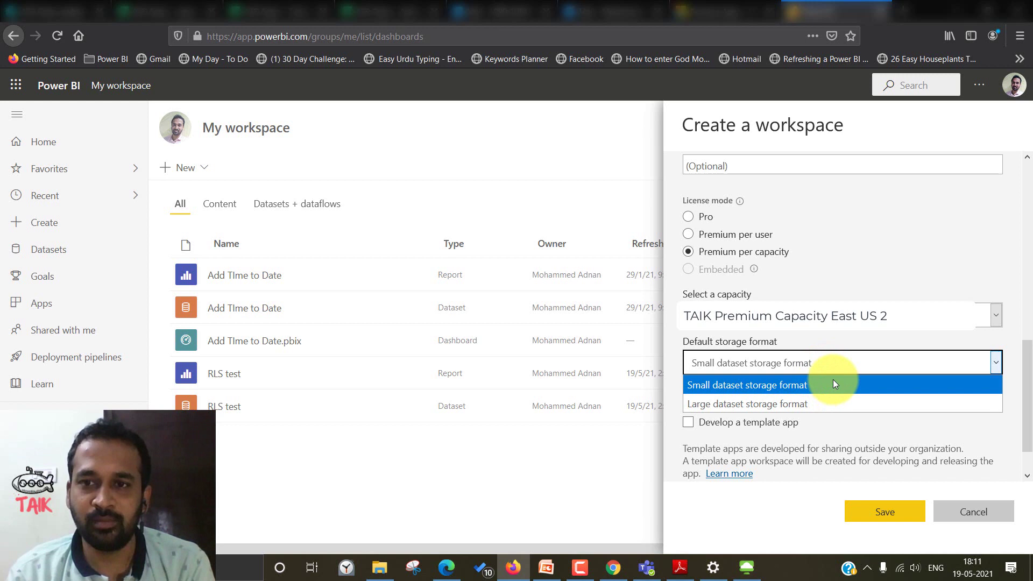
click(815, 400)
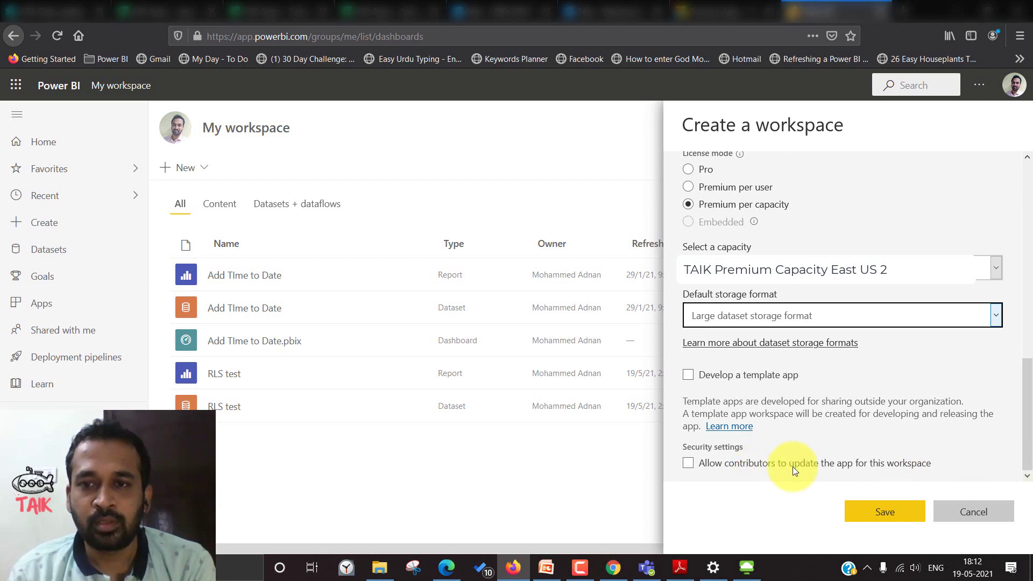
click(588, 480)
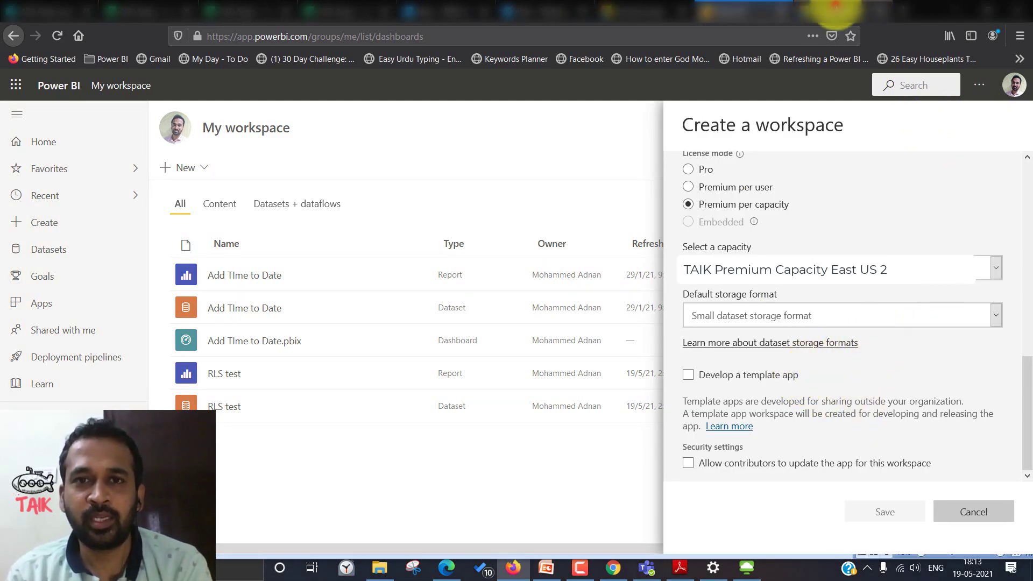
Read the Large datasets in Power BI Premium article, highlighting sentences on size limits and XMLA performance
click(833, 9)
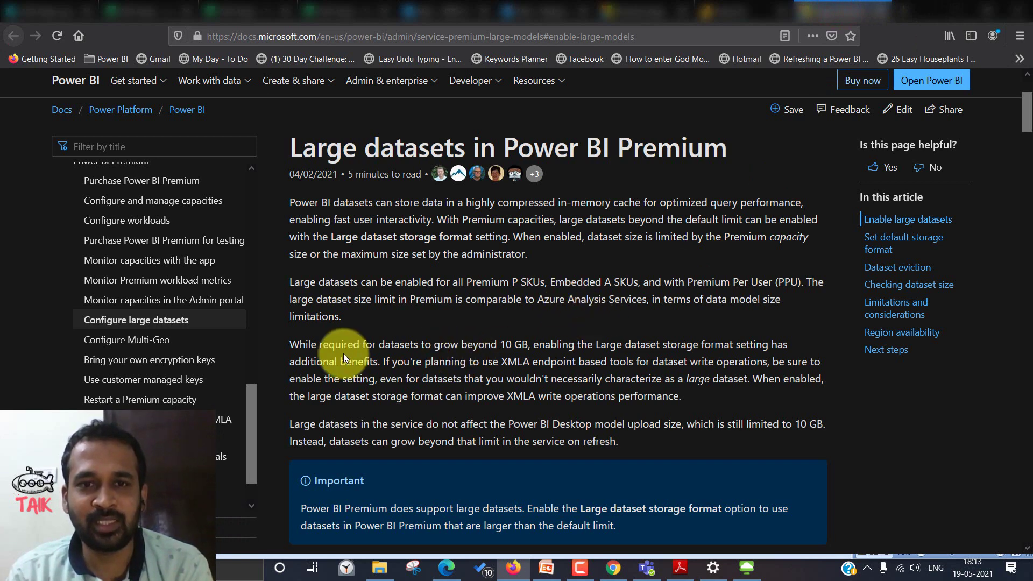
drag(378, 344, 622, 345)
click(580, 346)
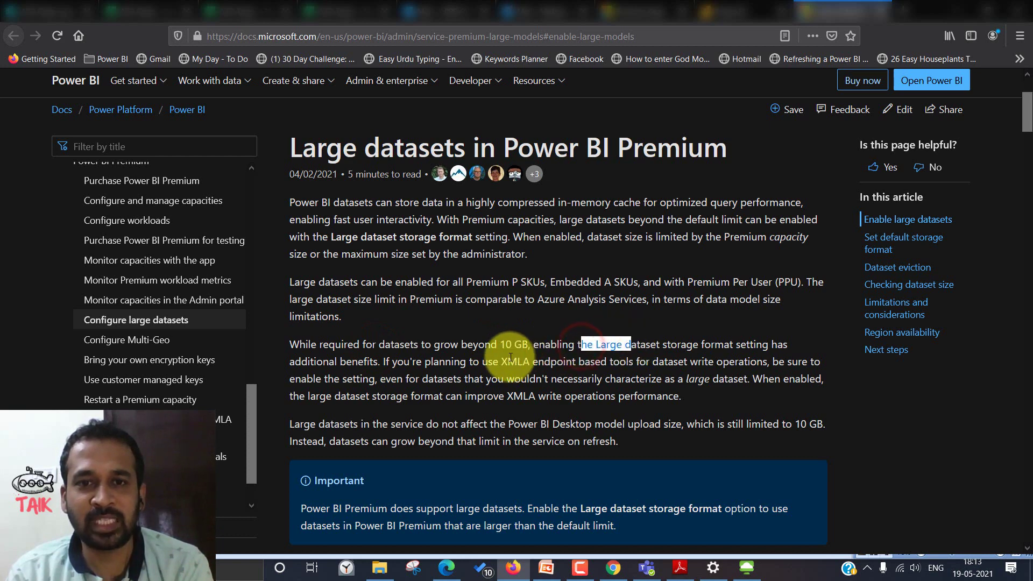
drag(501, 362, 552, 363)
click(569, 365)
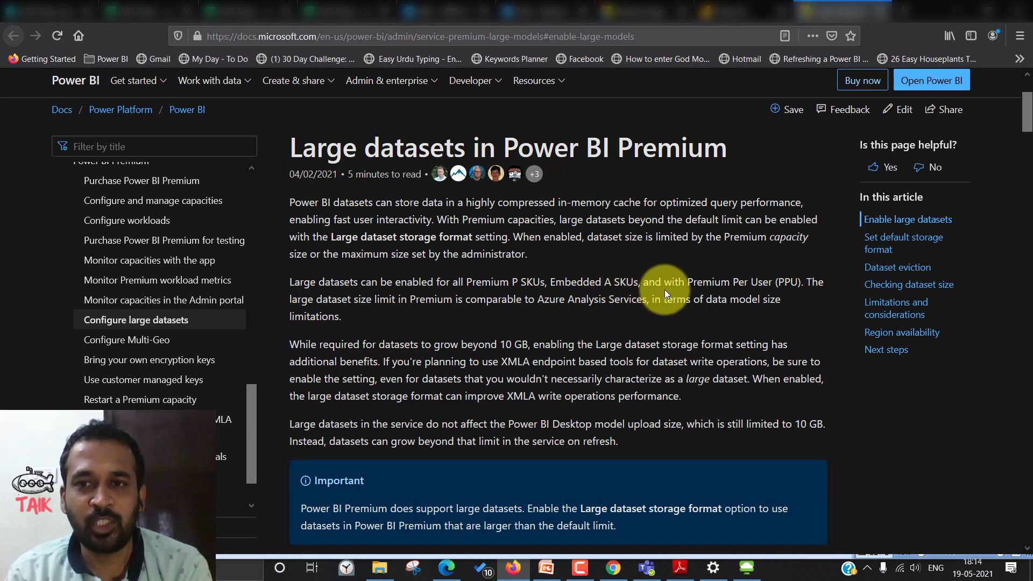
drag(355, 395, 556, 398)
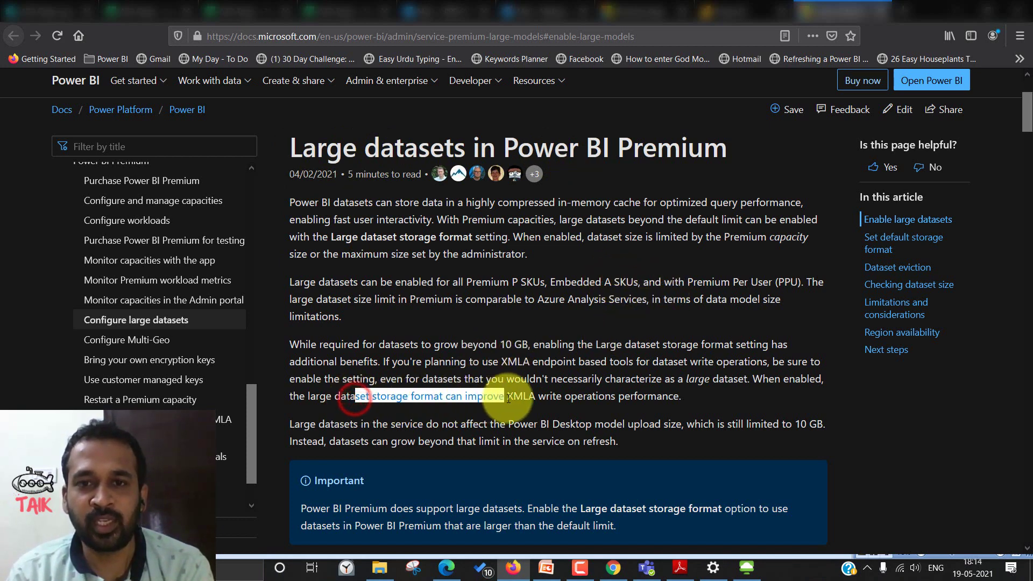